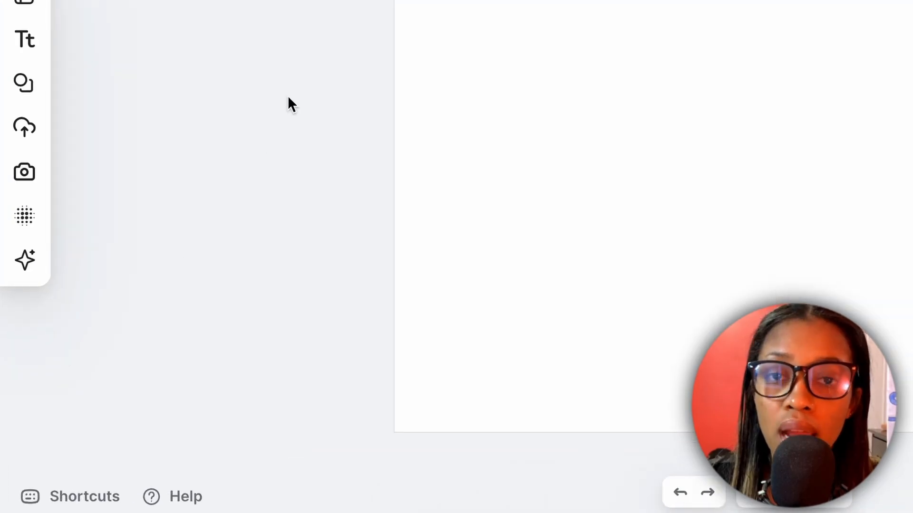
# - Generate an AI image using the Kawaii Icon clipart style
pyautogui.click(30, 223)
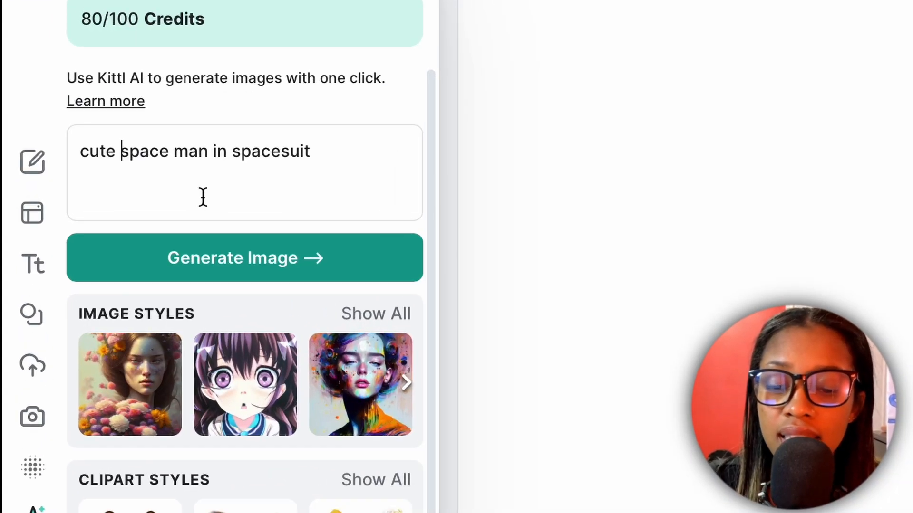
pyautogui.scroll(-1, 200, 199)
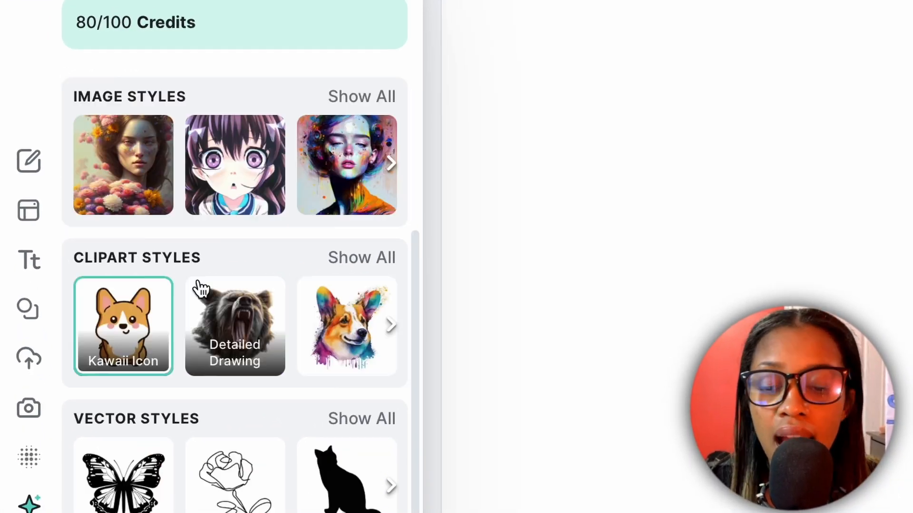
pyautogui.scroll(1, 195, 289)
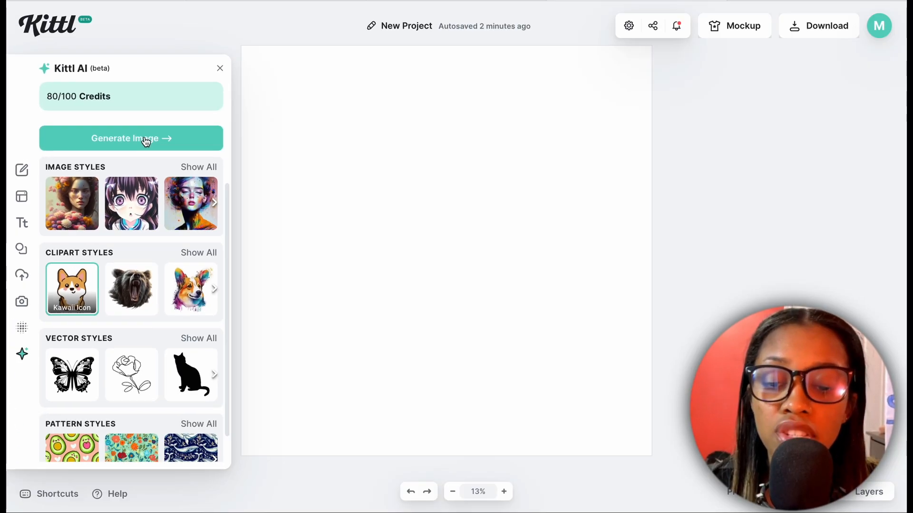
pyautogui.click(146, 140)
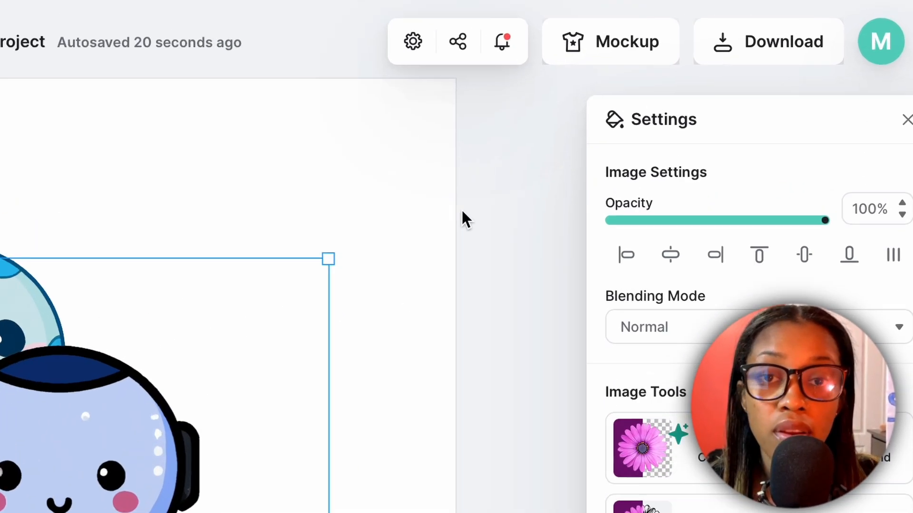
# - Download the finished artwork of the kawaii moon and robot
pyautogui.click(755, 52)
pyautogui.click(824, 341)
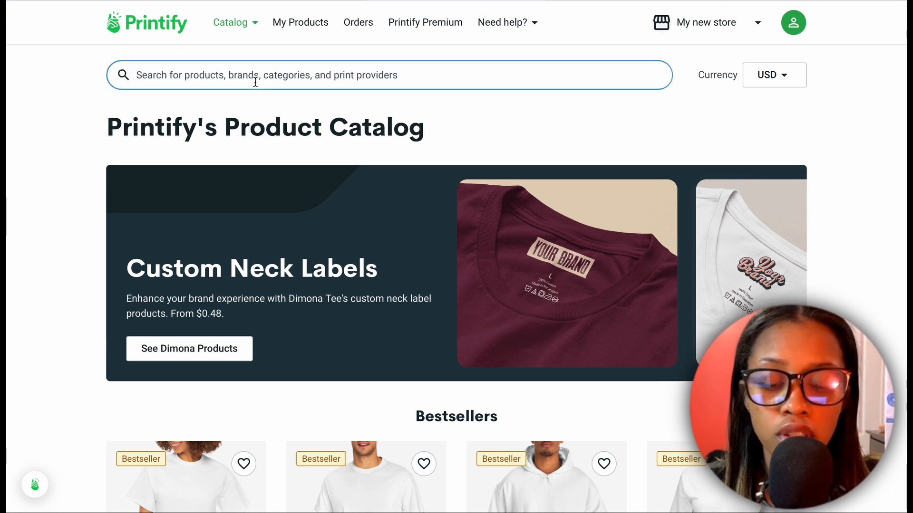
# - In Printify, search the product catalog for iPhone and open the bestselling Tough Phone Cases product
pyautogui.write('iphone')
pyautogui.press('Return')
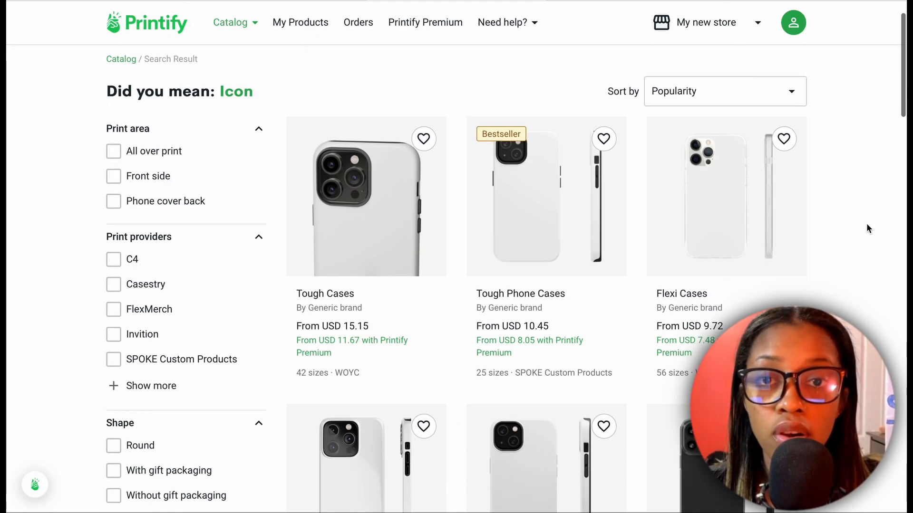
pyautogui.scroll(-8, 866, 224)
pyautogui.scroll(10, 866, 224)
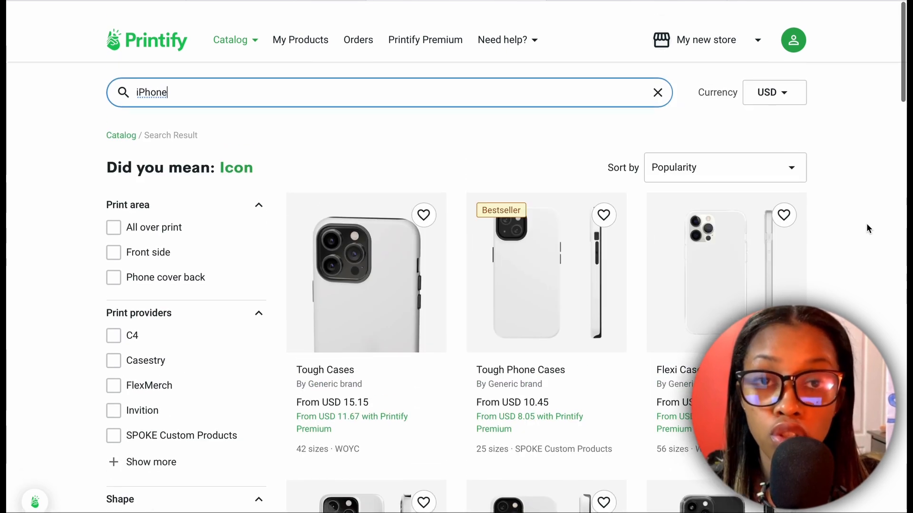
pyautogui.scroll(-2, 866, 223)
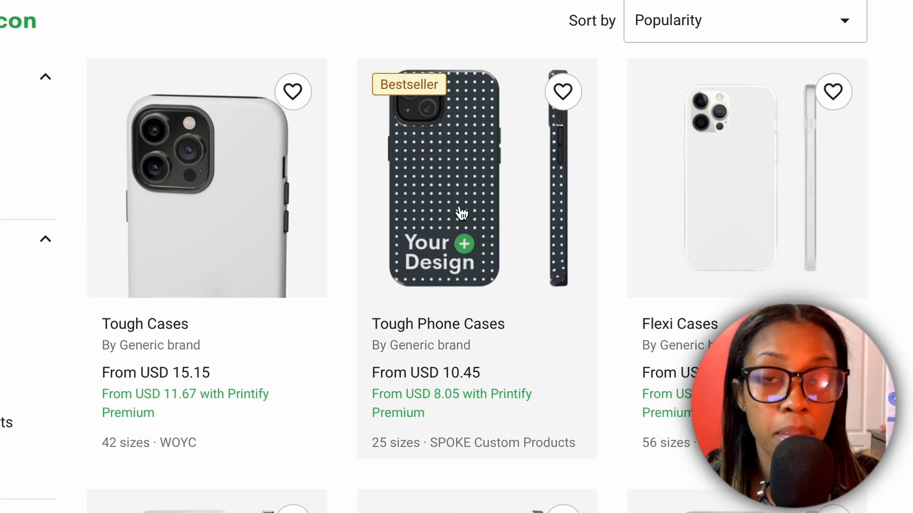
pyautogui.click(446, 195)
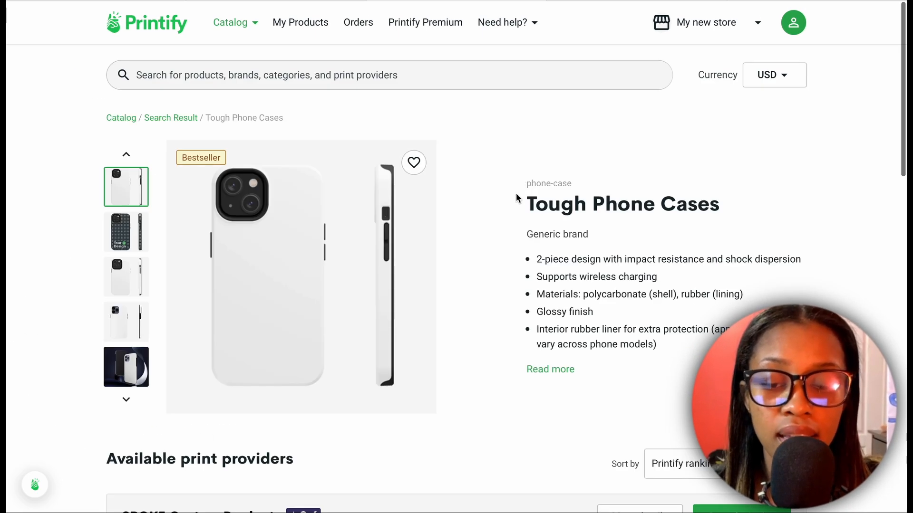
# - Review the details of print provider SPOKE Custom Products for the Tough Phone Cases and start designing the product
pyautogui.scroll(-1, 502, 295)
pyautogui.scroll(-3, 503, 298)
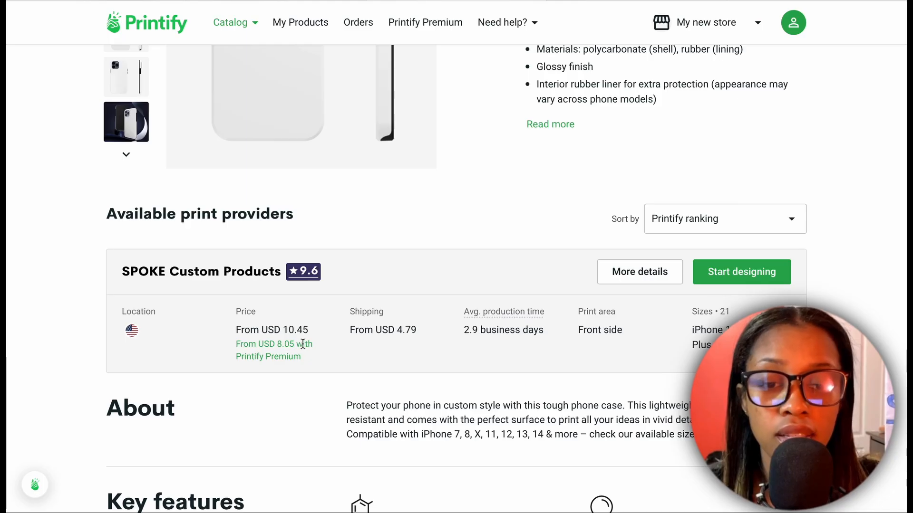
pyautogui.scroll(-1, 307, 341)
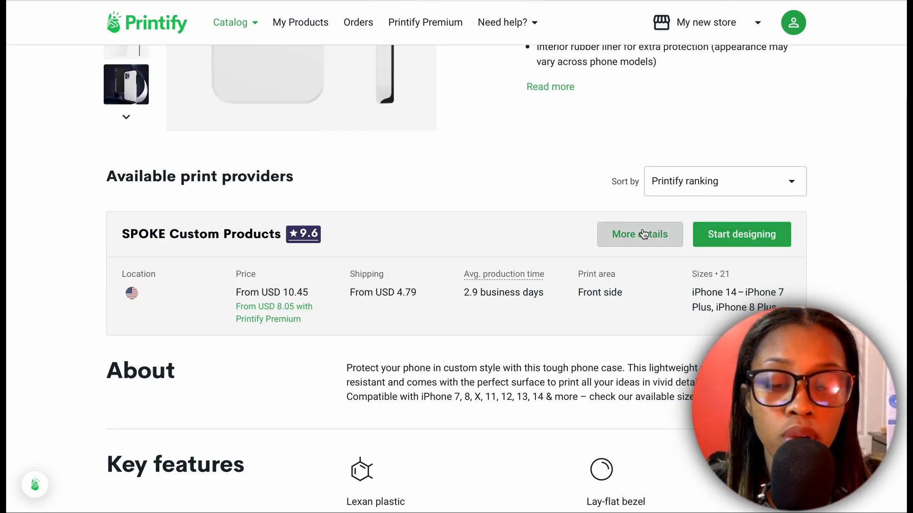
pyautogui.click(643, 234)
pyautogui.scroll(-8, 376, 333)
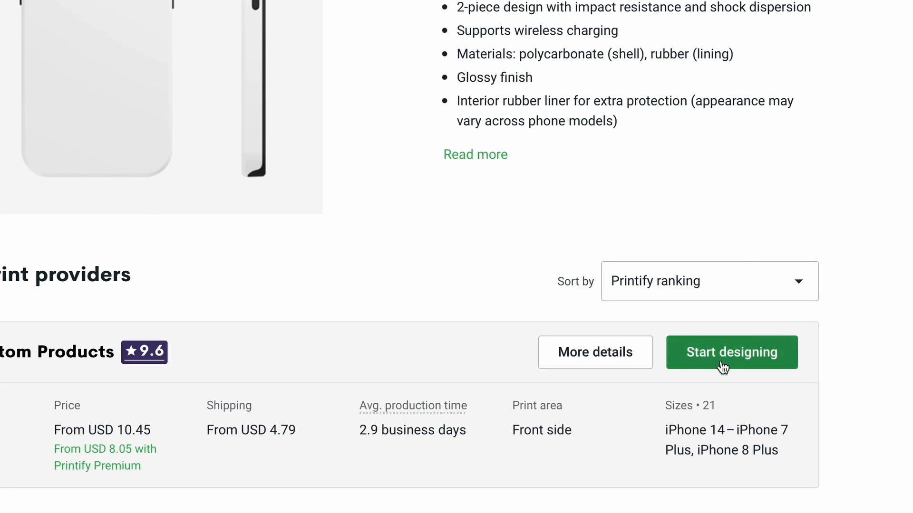
pyautogui.click(721, 365)
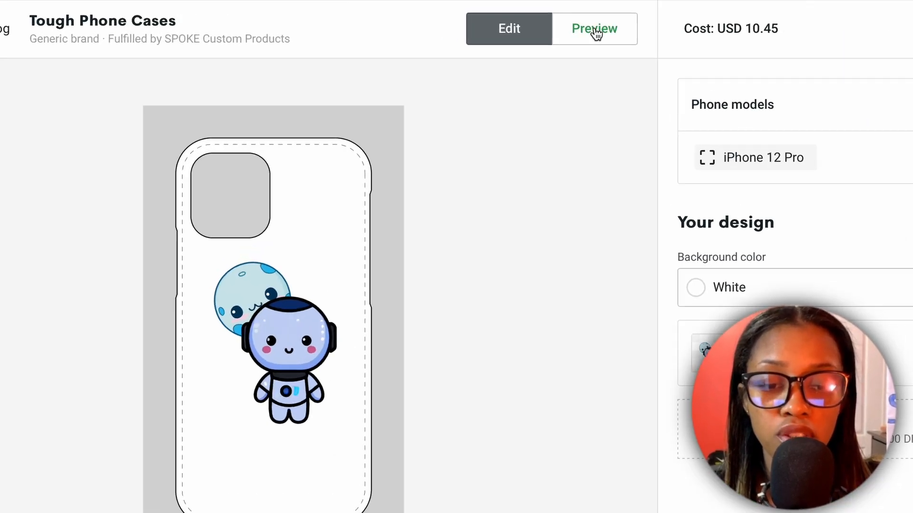
# - Preview the moon and robot design on the case, and shrink and move it toward the case's lower left
pyautogui.click(563, 23)
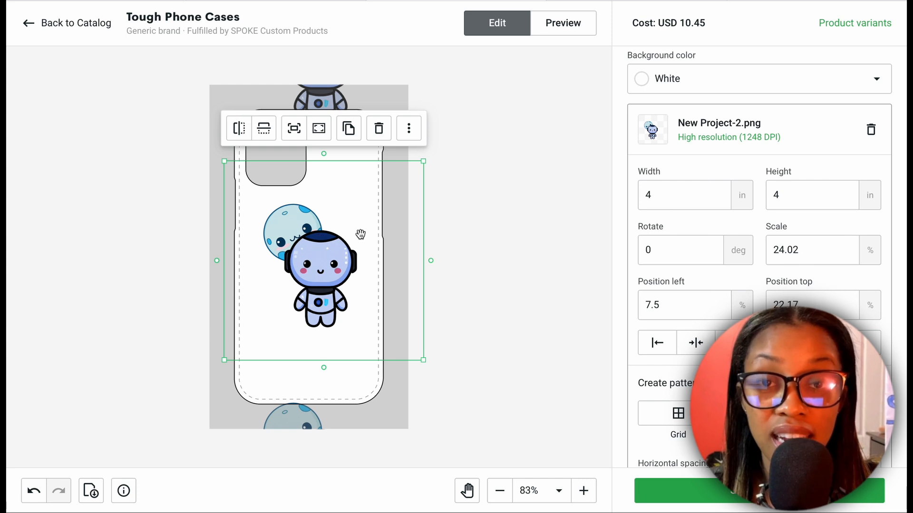
pyautogui.moveTo(428, 169); pyautogui.dragTo(366, 273)
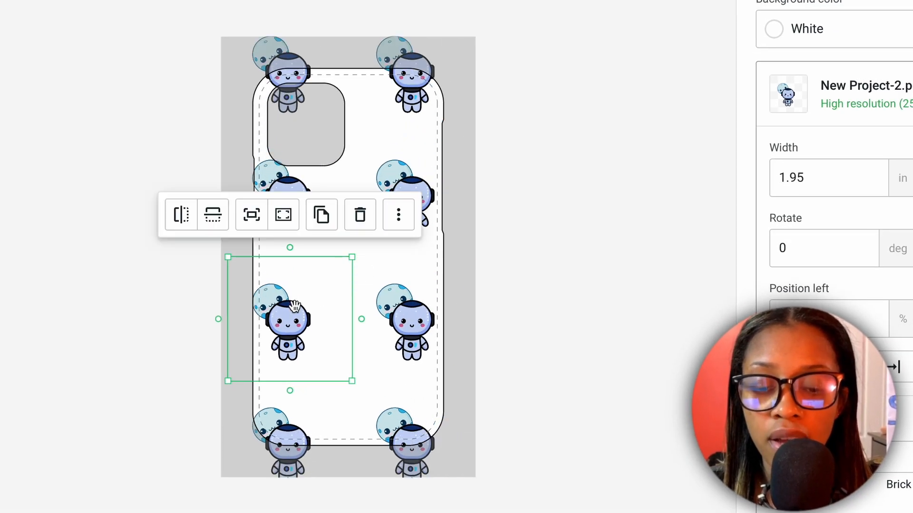
pyautogui.moveTo(280, 318); pyautogui.dragTo(288, 317)
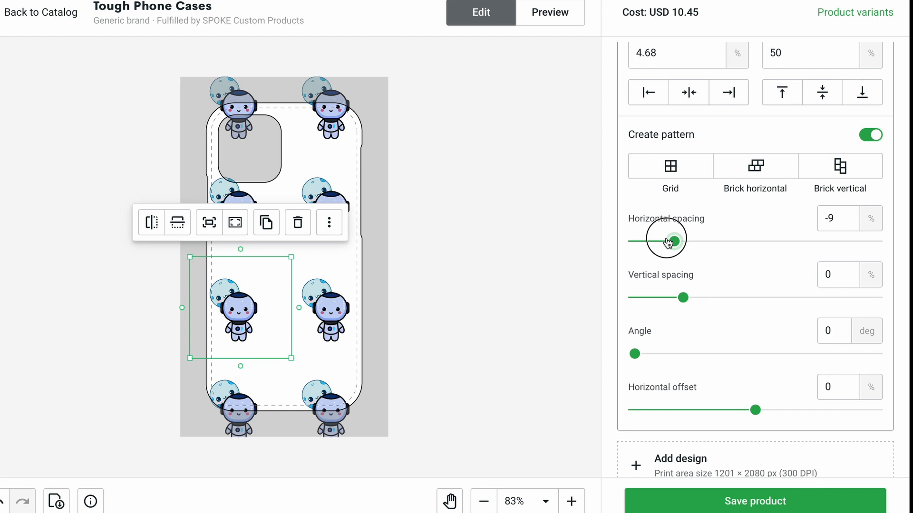
# - Set the pattern's horizontal spacing to -41% and its vertical spacing to 12%
pyautogui.moveTo(668, 243); pyautogui.dragTo(646, 245)
pyautogui.moveTo(665, 302); pyautogui.dragTo(680, 304)
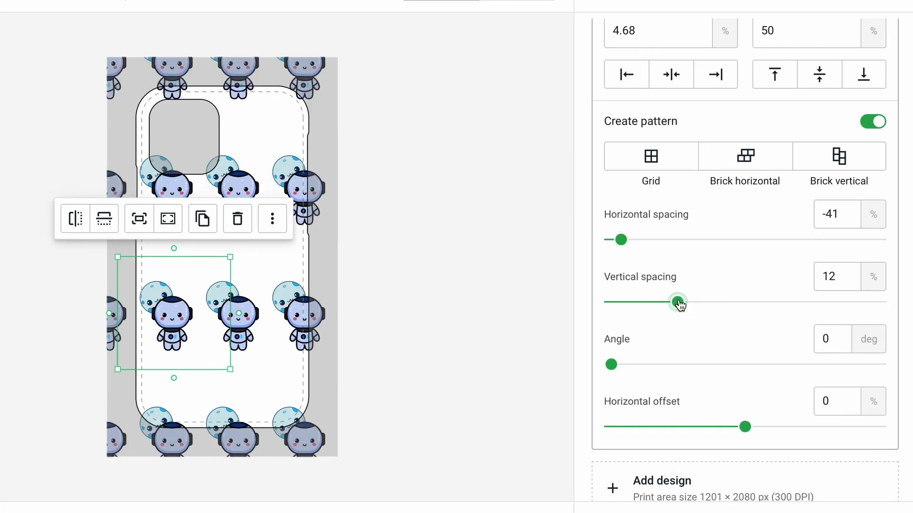
# - Set the pattern's angle to 35 degrees and its horizontal offset to -50%
pyautogui.moveTo(613, 367); pyautogui.dragTo(637, 365)
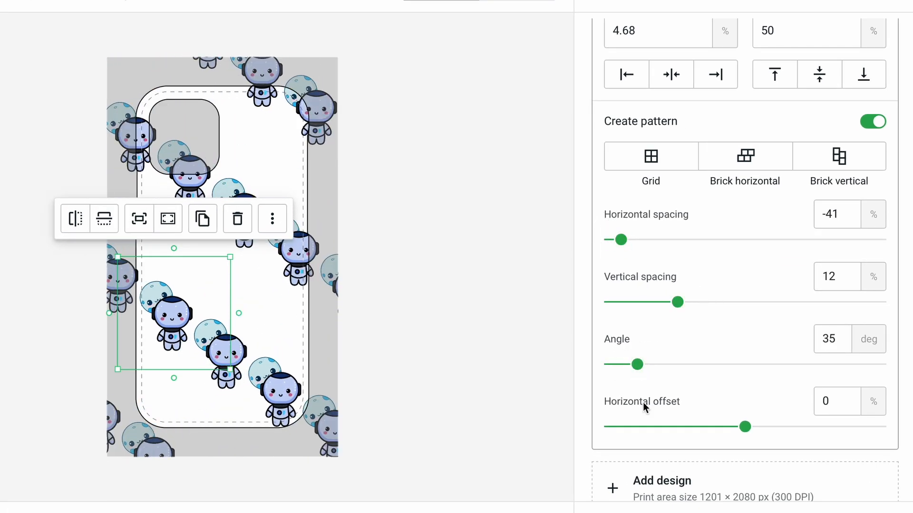
pyautogui.click(613, 426)
pyautogui.scroll(-1, 683, 213)
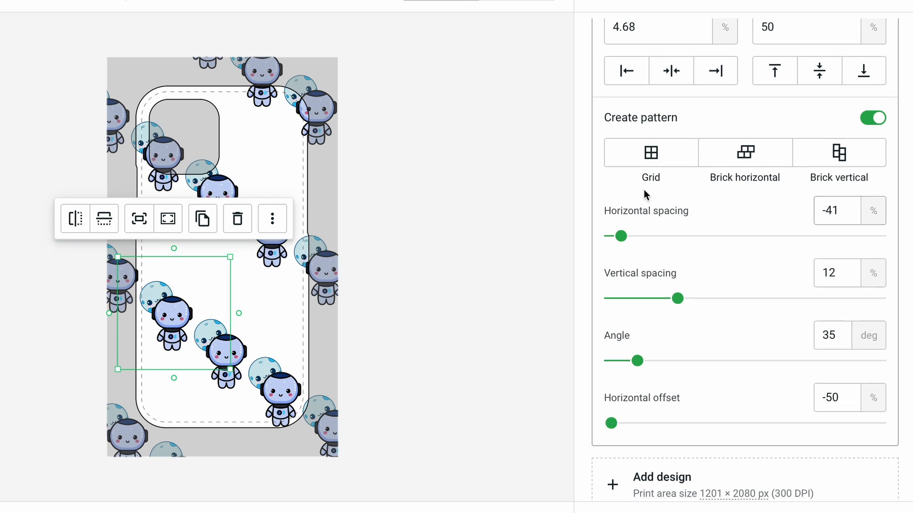
# - Try the Brick horizontal pattern layout, switch to Brick vertical and deselect the design
pyautogui.click(745, 155)
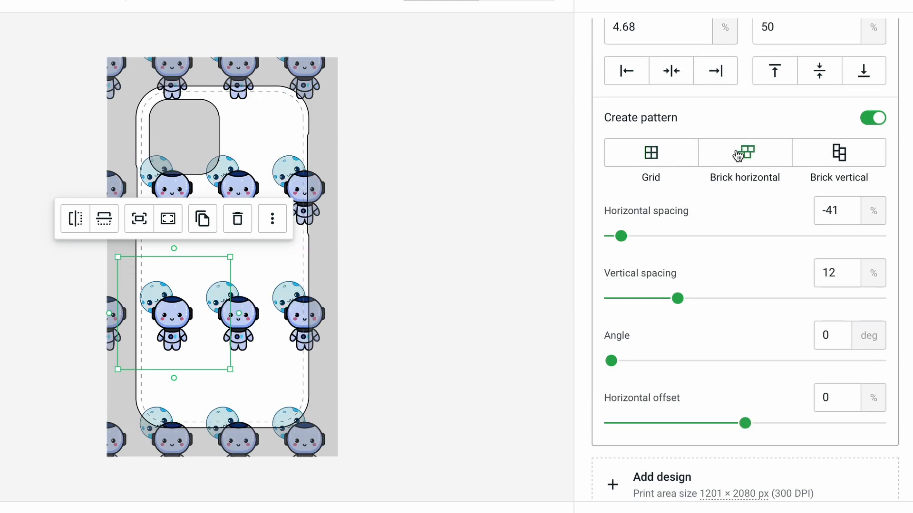
pyautogui.click(838, 167)
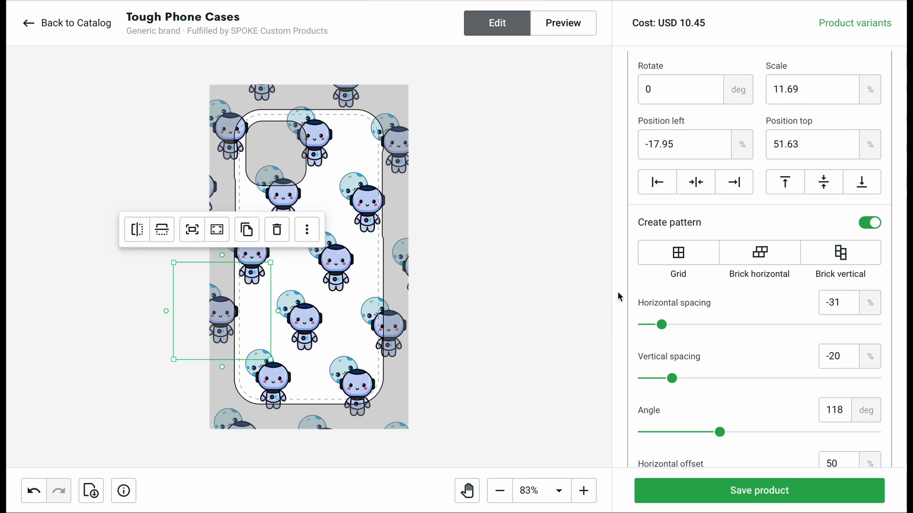
pyautogui.click(530, 266)
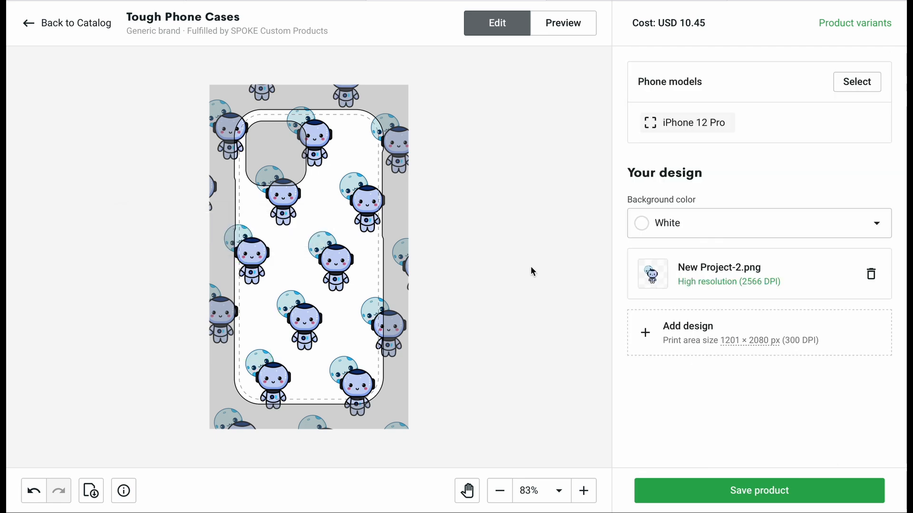
# - Preview the patterned design on the iPhone 12 Pro case and return to editing
pyautogui.click(574, 33)
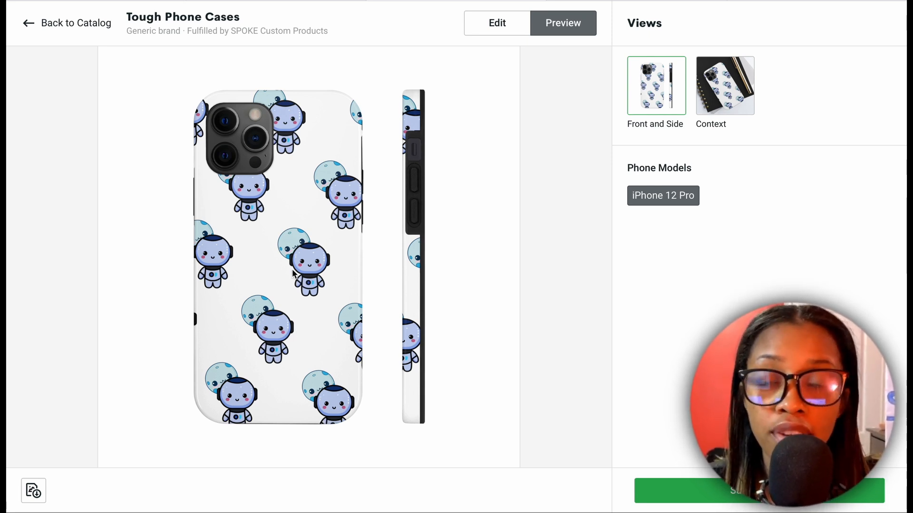
pyautogui.click(498, 26)
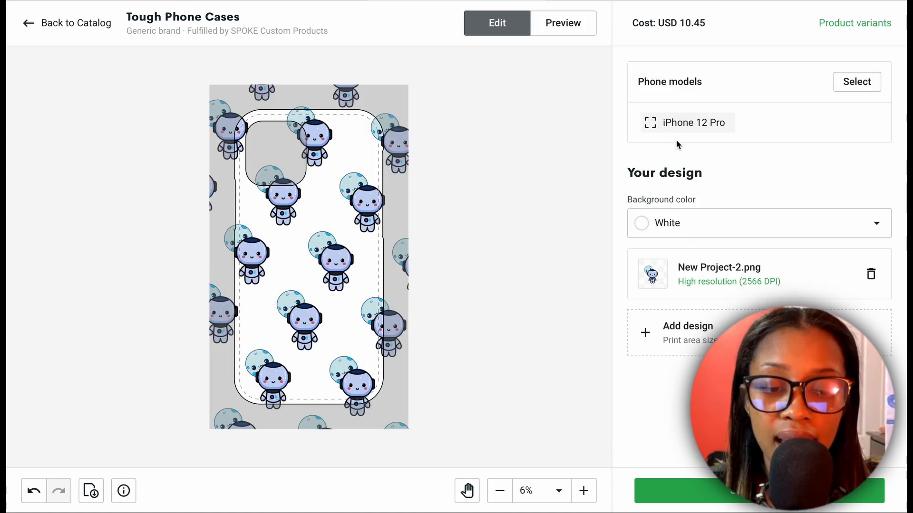
# - Change the case's background color to Black, check the preview and save the product
pyautogui.click(695, 229)
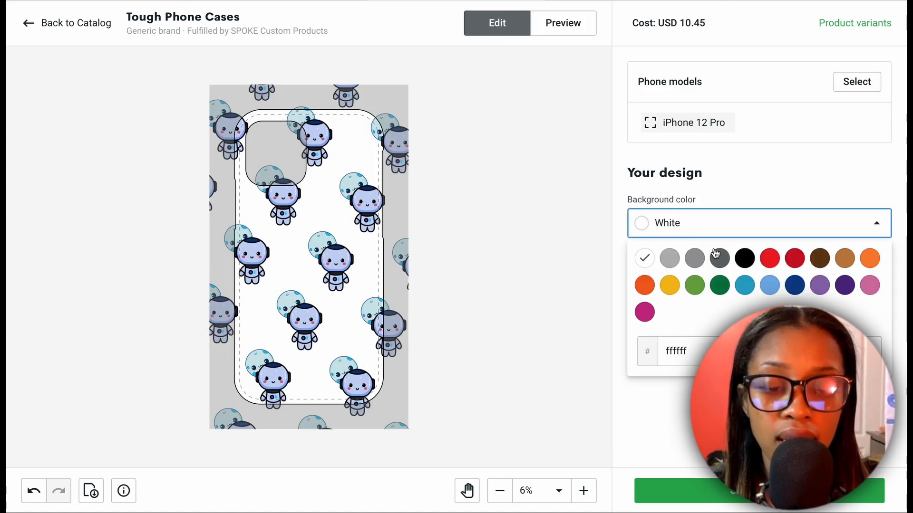
pyautogui.click(745, 261)
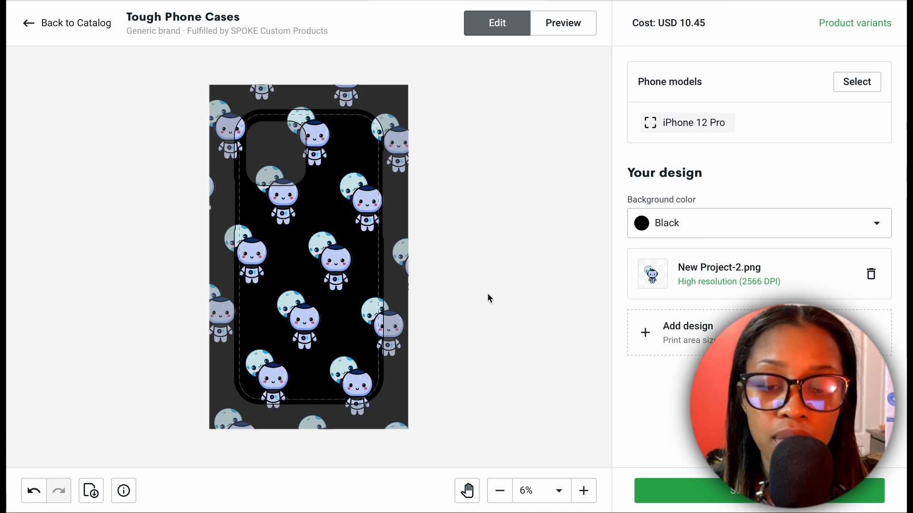
pyautogui.click(563, 26)
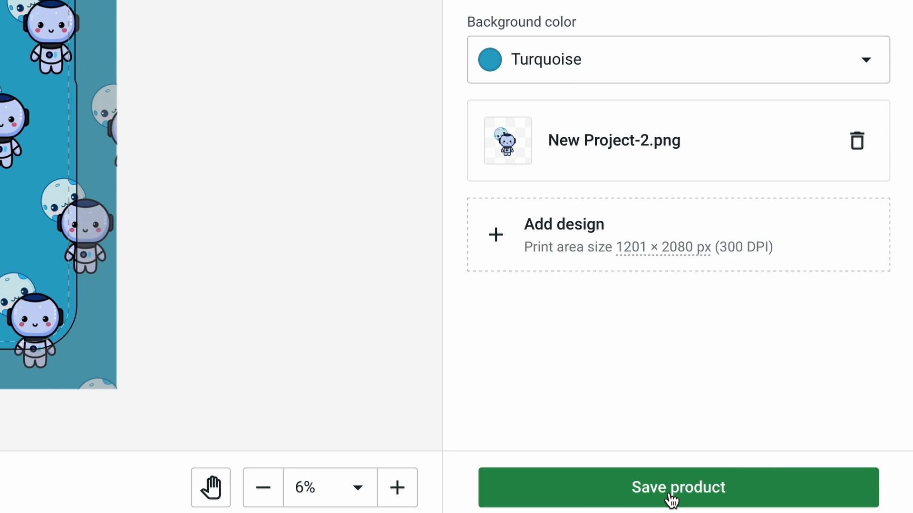
pyautogui.click(754, 495)
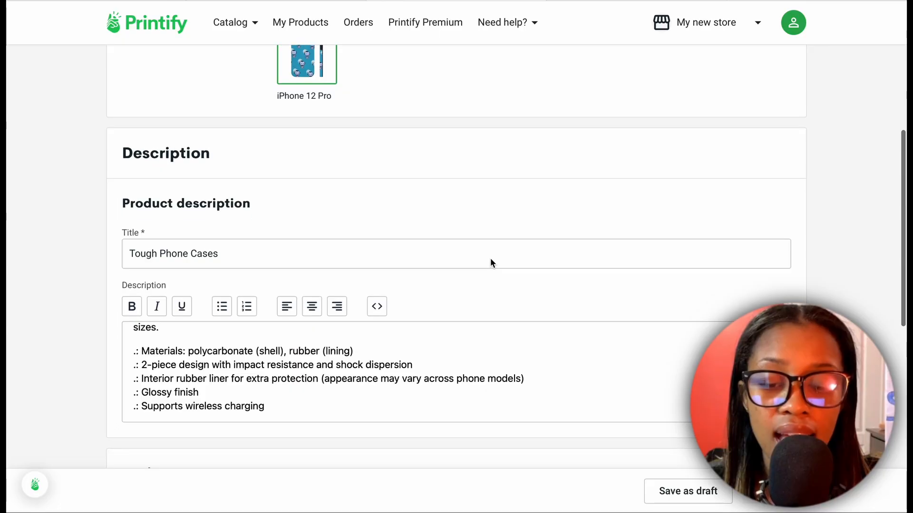
# - Set the retail price of the iPhone 12 Pro variant to USD 20.00
pyautogui.scroll(-1, 344, 244)
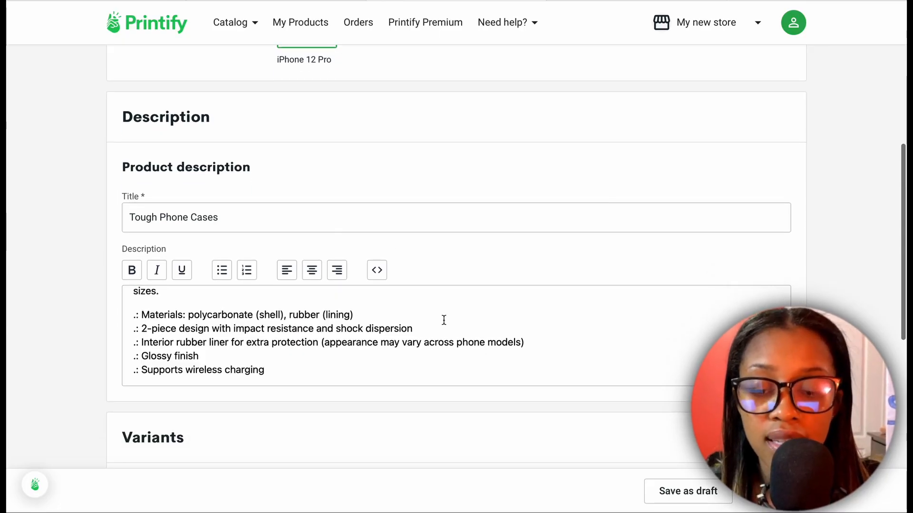
pyautogui.scroll(-8, 443, 320)
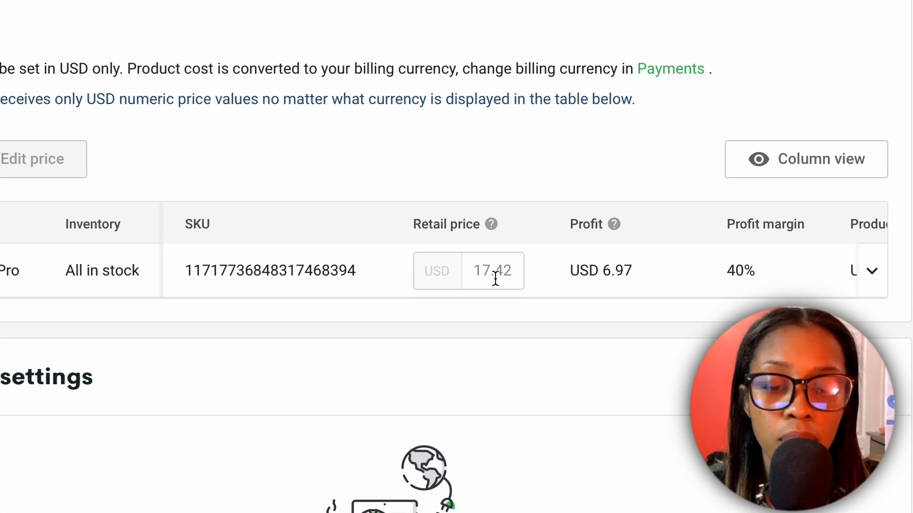
pyautogui.moveTo(496, 270); pyautogui.dragTo(466, 273)
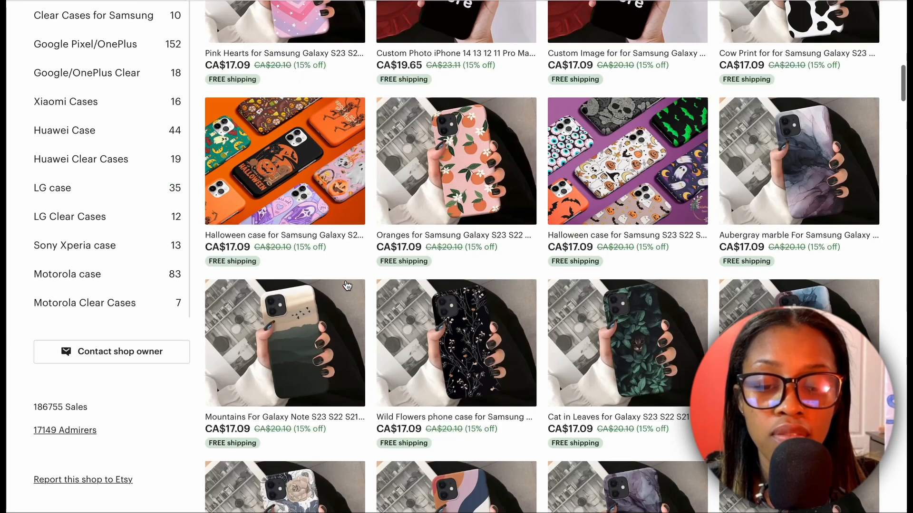
# - Switch to the OhSoPrettyCases shop on Etsy and review its phone case listings and prices
pyautogui.scroll(-1, 361, 252)
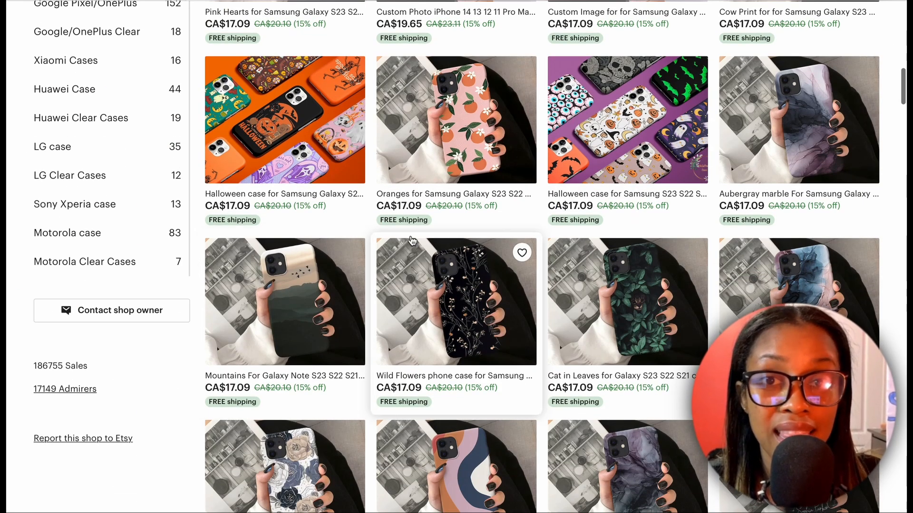
pyautogui.scroll(10, 412, 241)
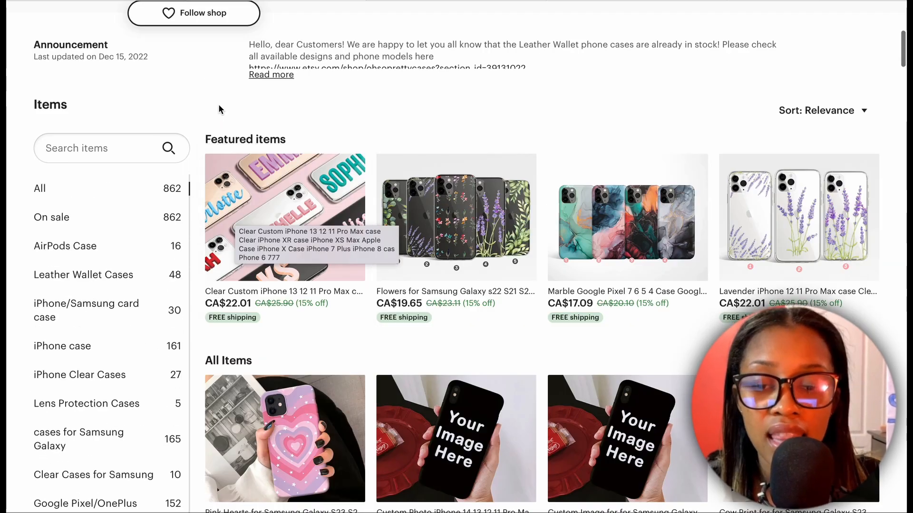
pyautogui.scroll(1, 201, 126)
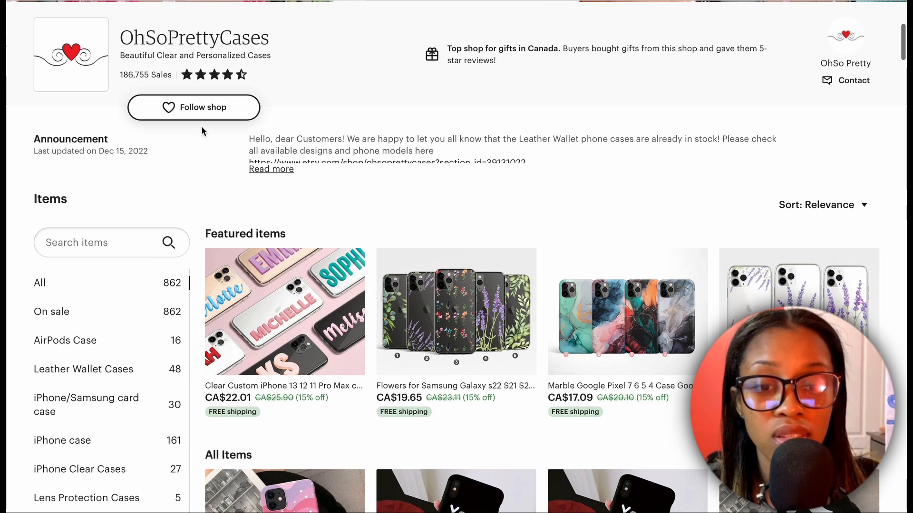